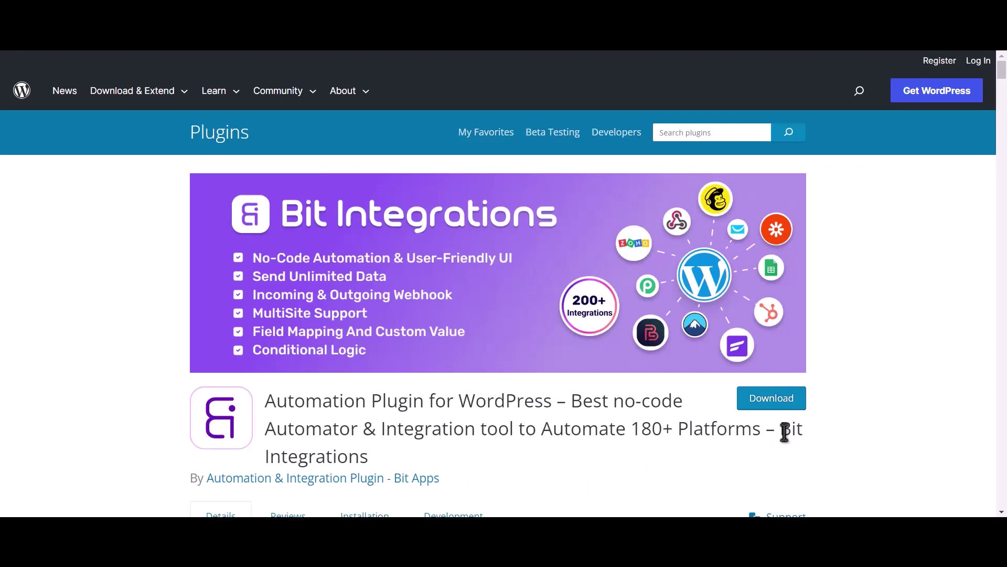
- Highlight the Bit Integrations plugin title on its WordPress.org page
drag(783, 432, 792, 453)
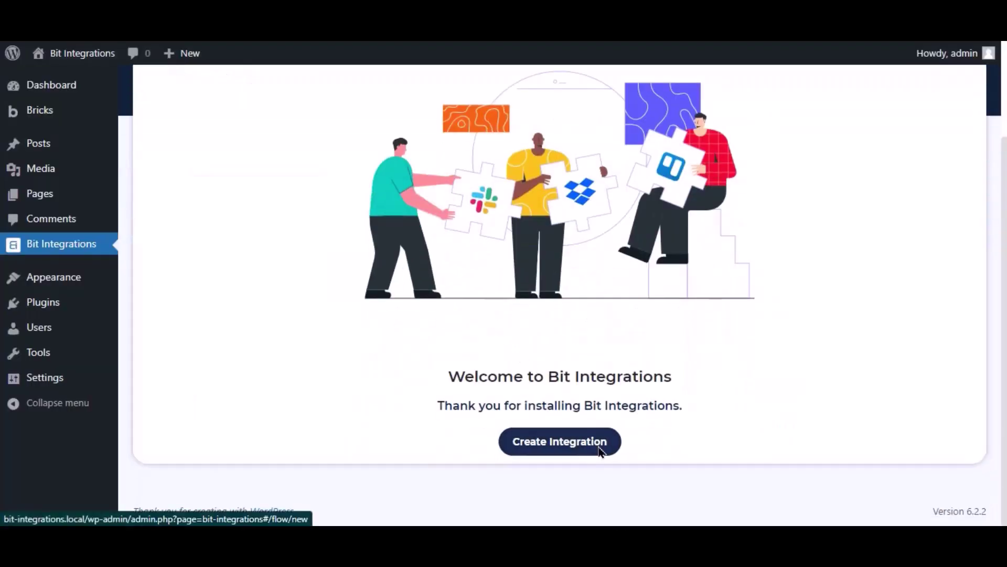
- Create a new integration with Bricks as the trigger, leaving the form unselected
click(600, 449)
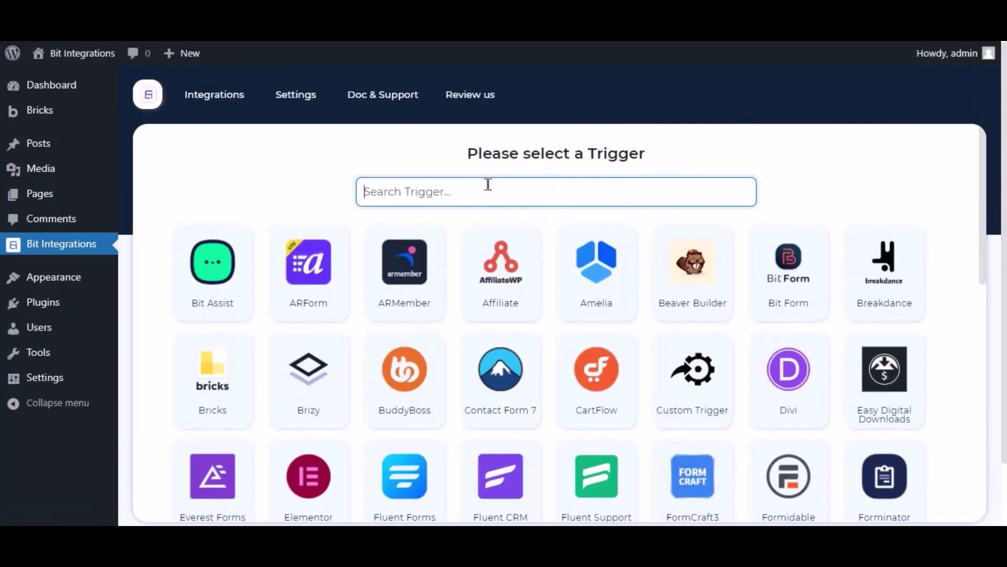
text(b)
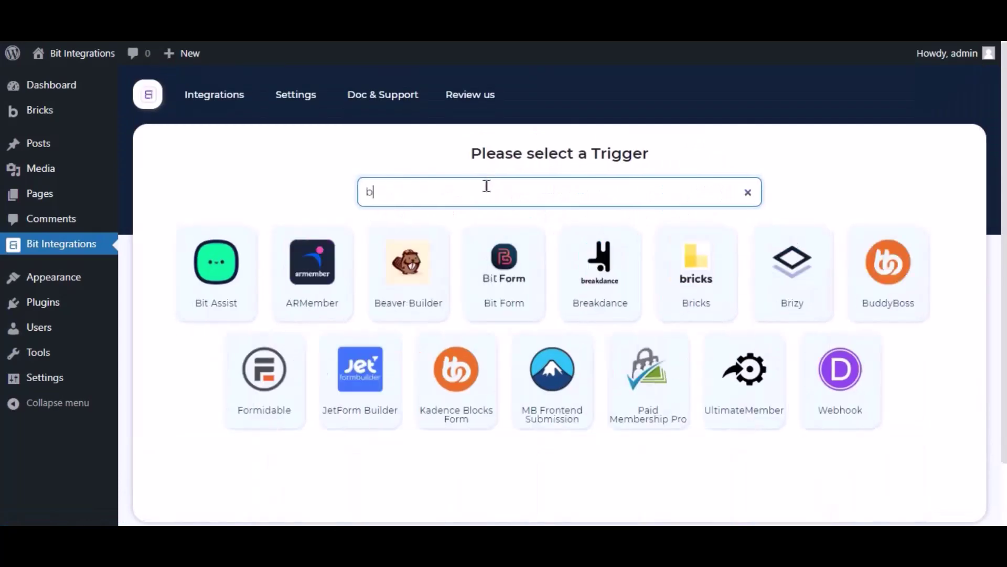
text(ricks)
click(528, 256)
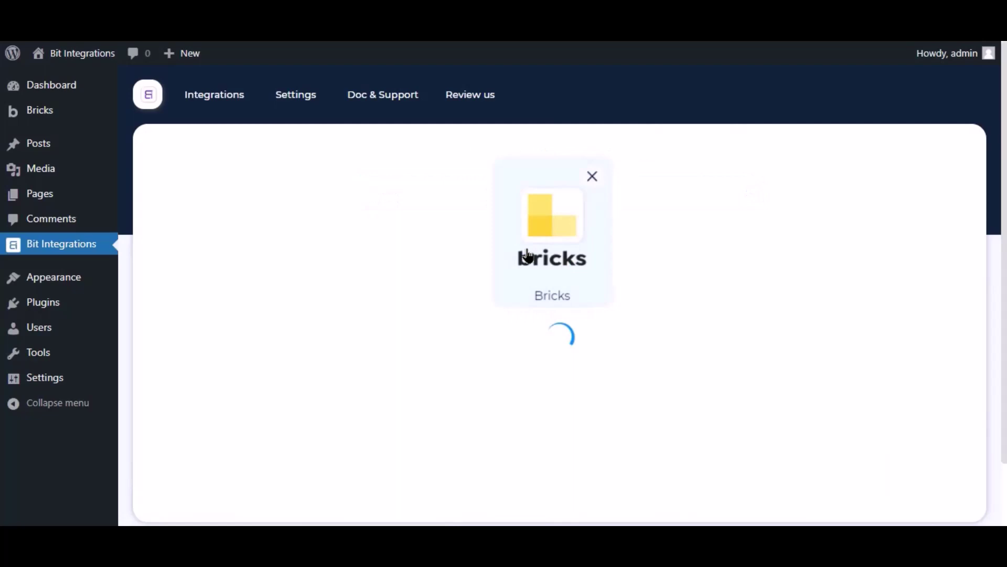
click(488, 378)
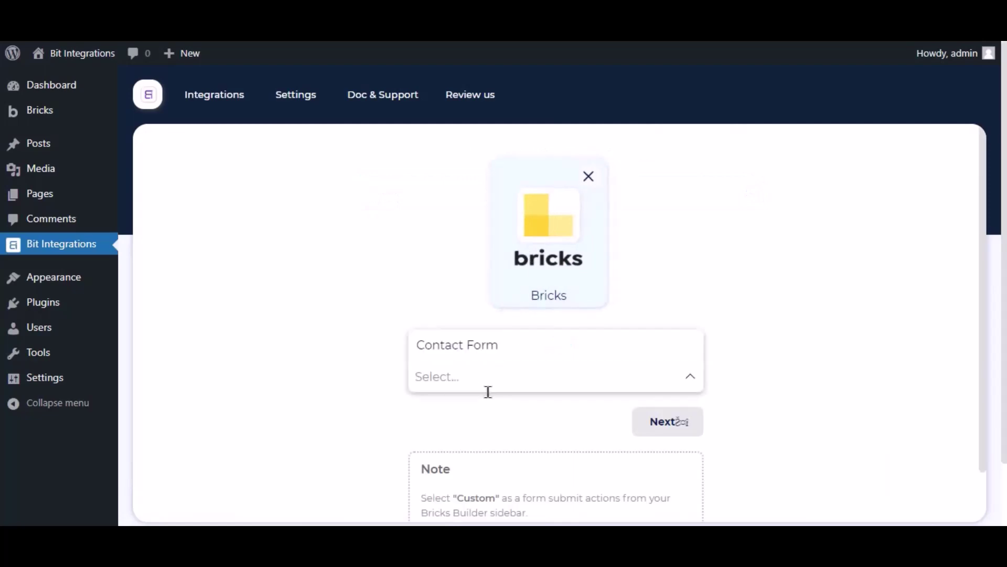
click(375, 364)
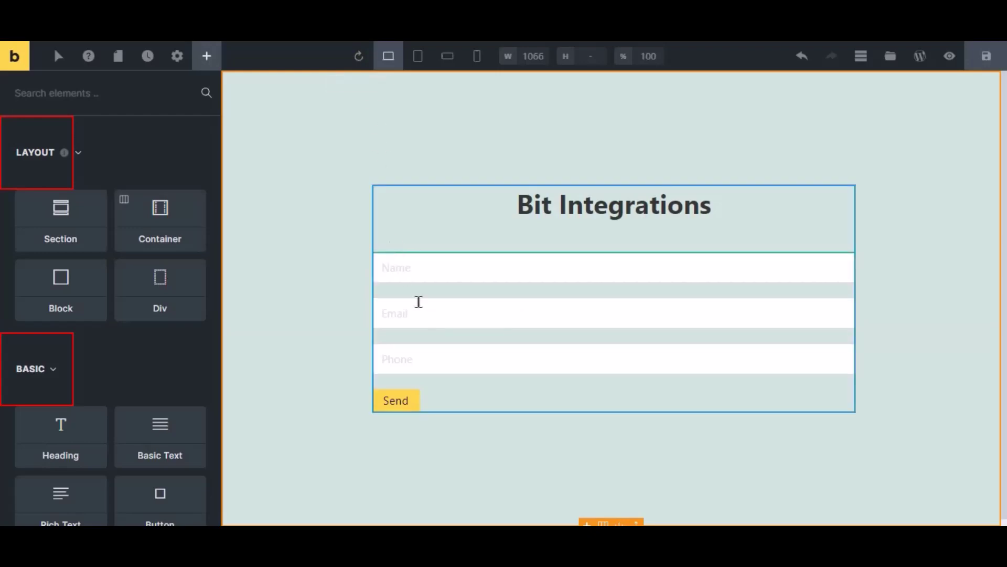
- Set the Bricks Contact Form's after-submit action to Custom
click(418, 302)
click(59, 244)
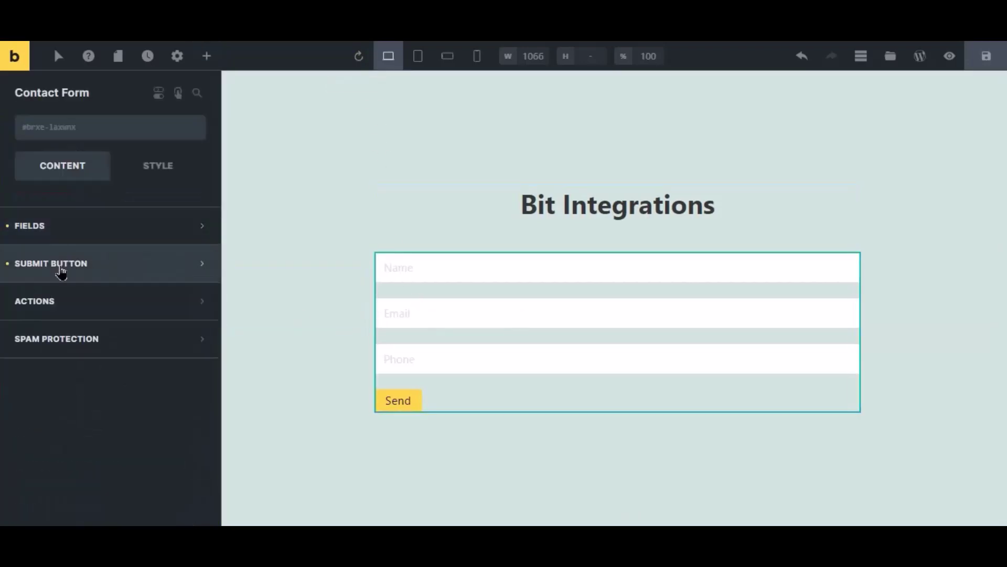
click(35, 301)
click(62, 359)
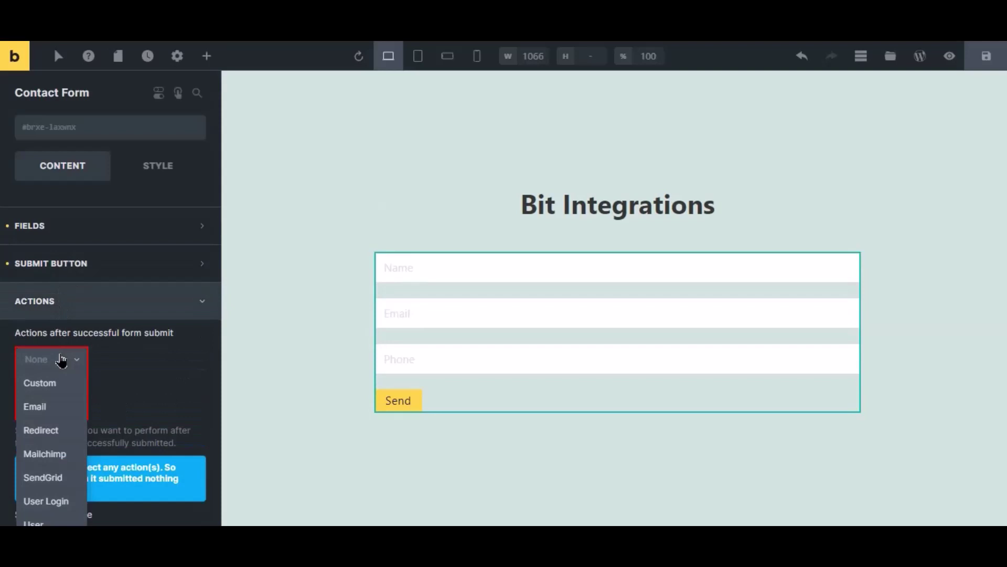
click(47, 382)
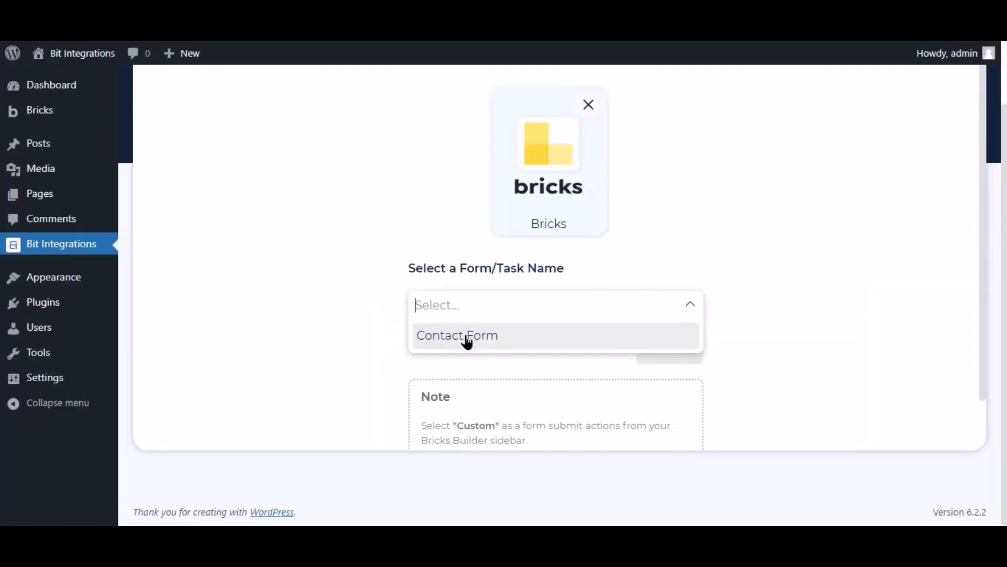
- Use Contact Form as the Bricks trigger form and add Zoho Sheet as the action
click(467, 340)
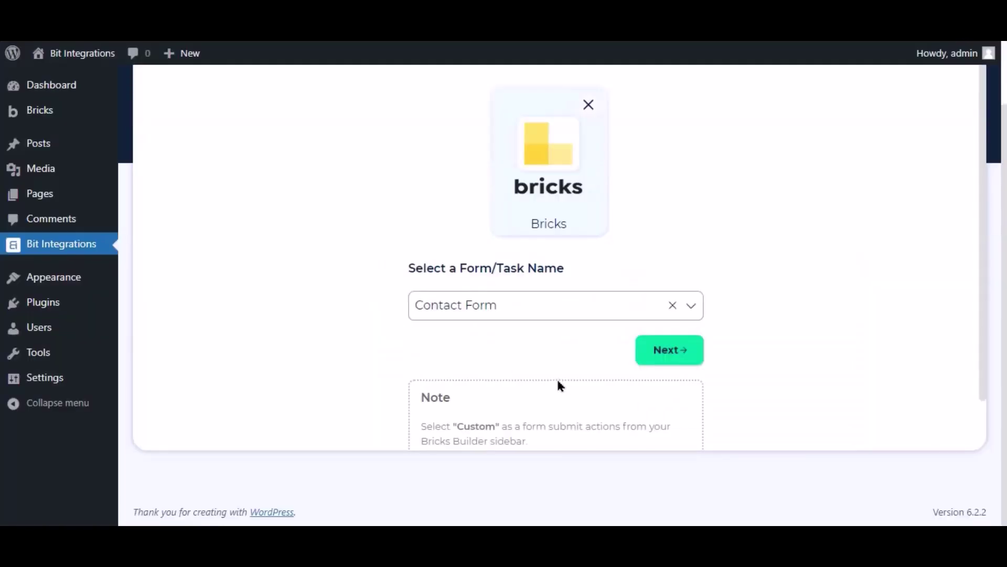
click(664, 356)
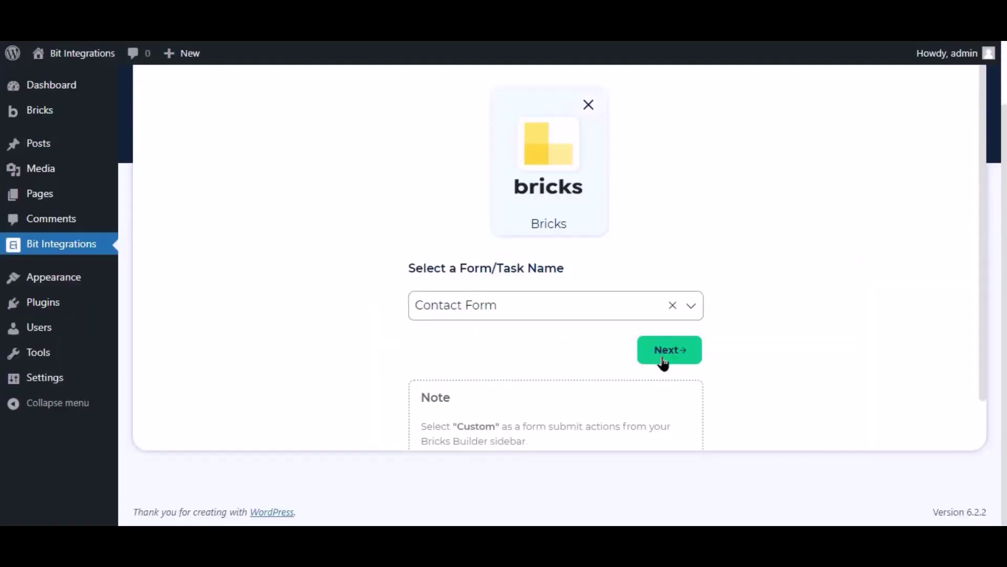
text(zo)
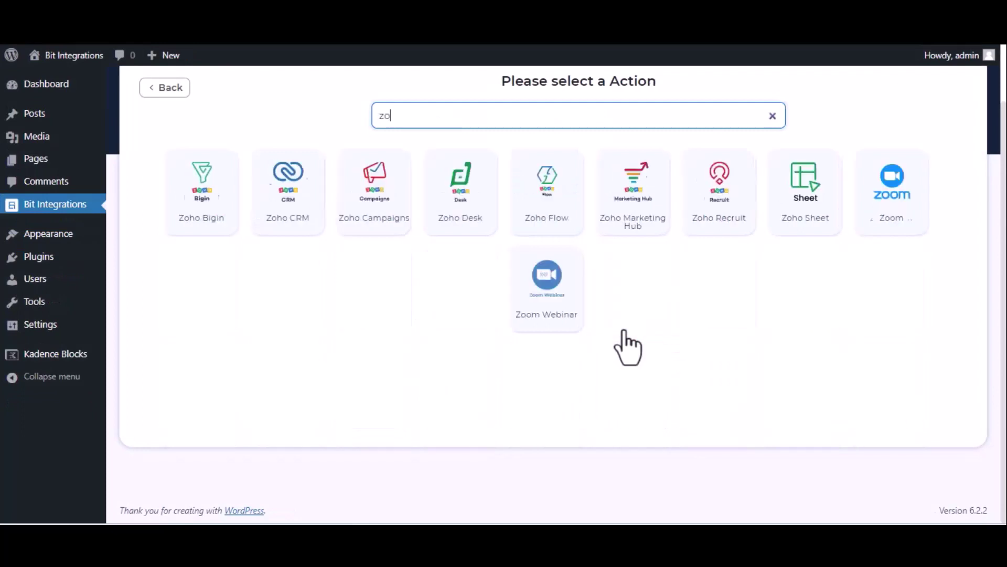
text(ho)
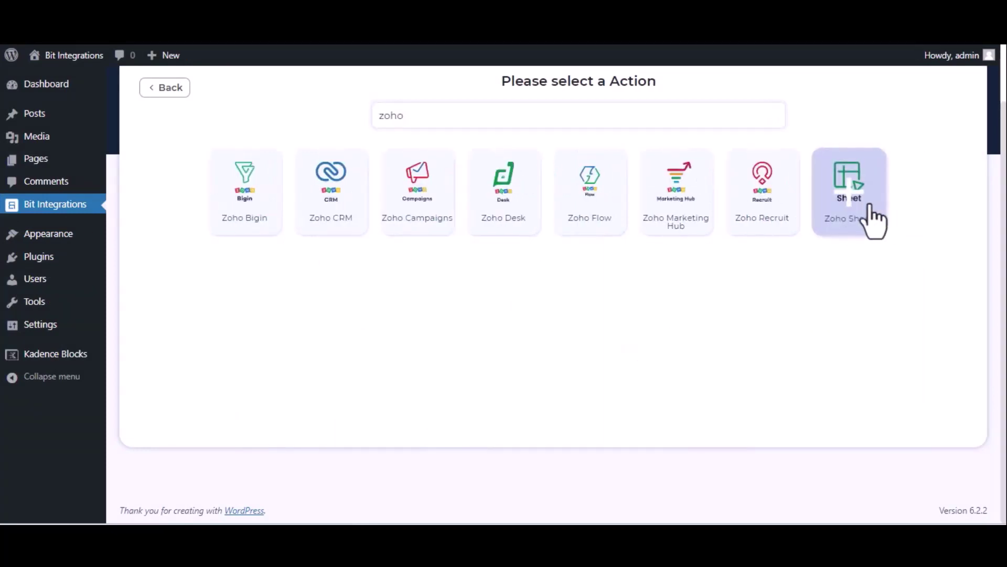
click(866, 201)
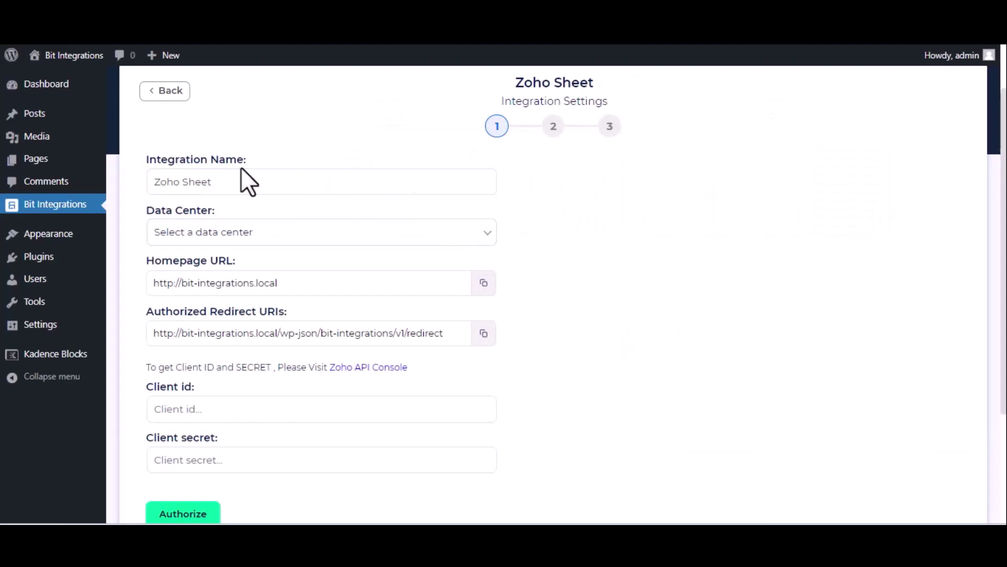
- Select zoho.com as the data center and go to the Zoho API Console
click(304, 236)
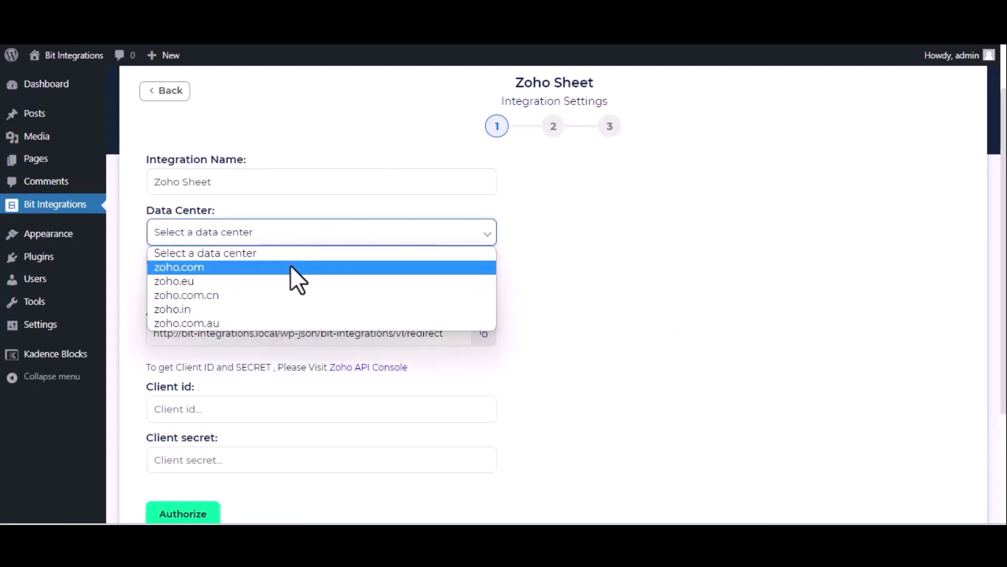
click(292, 266)
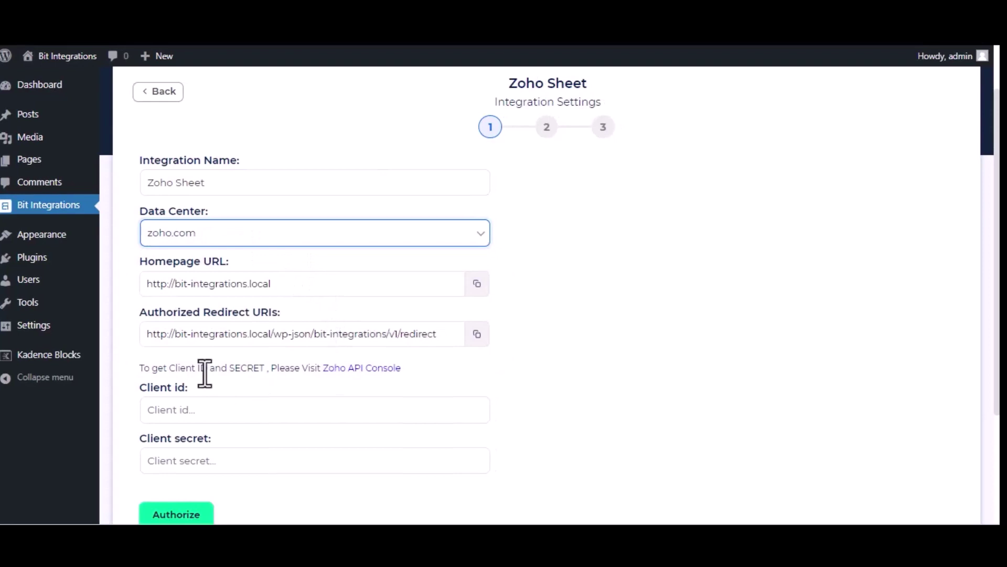
click(378, 368)
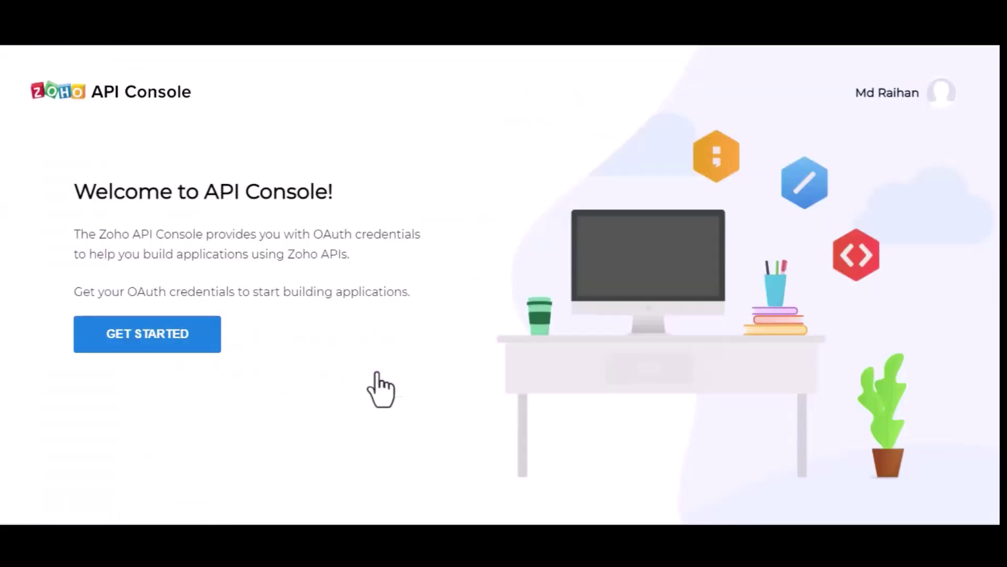
- Start a new Server-based Applications client named Bit Integrations
click(126, 333)
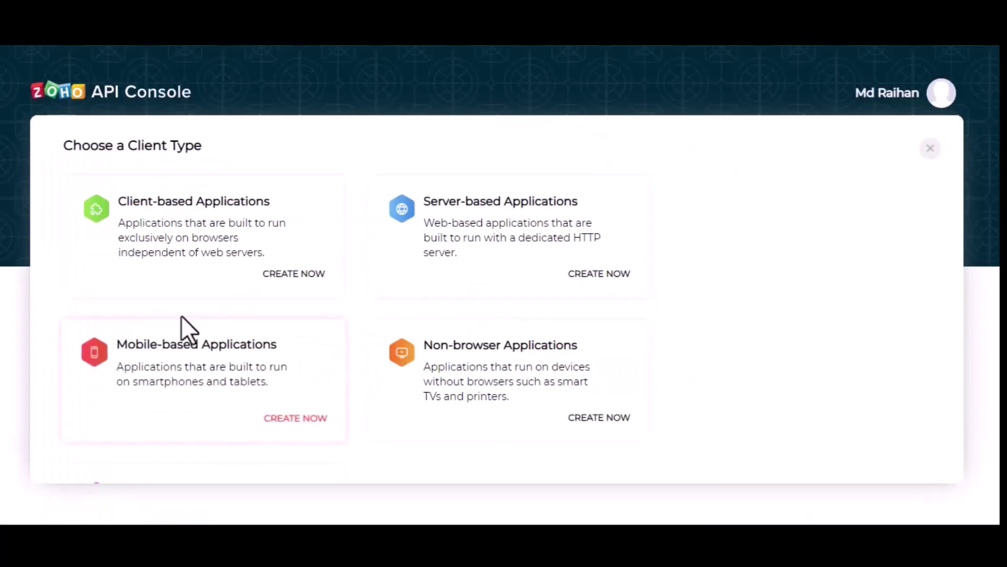
click(516, 224)
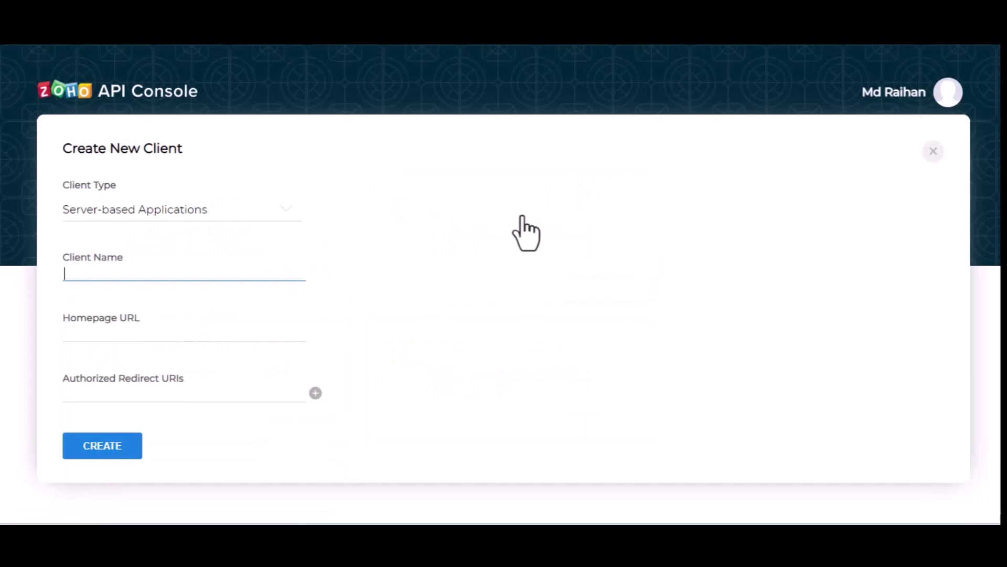
text(Bit Inter)
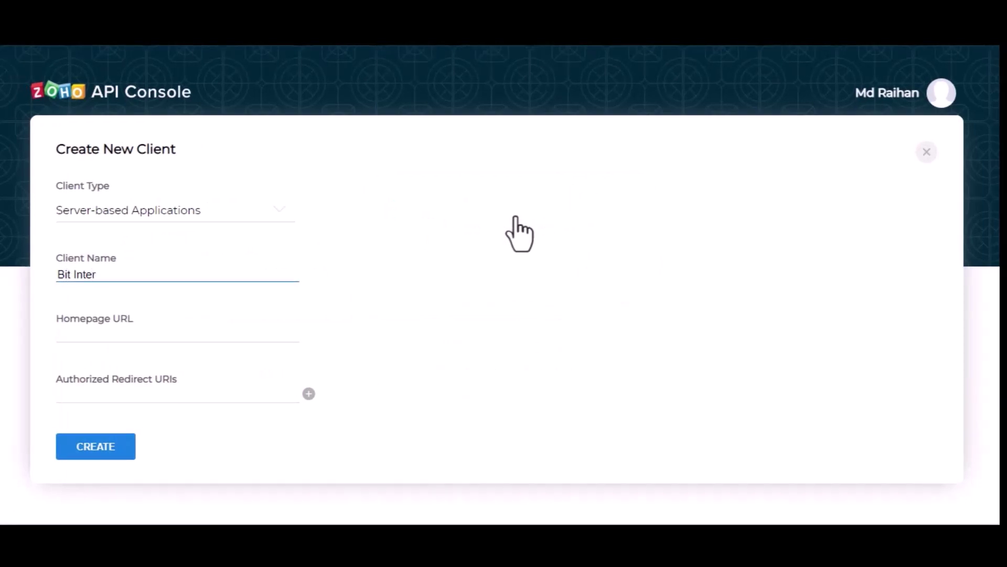
text(tions)
text(a)
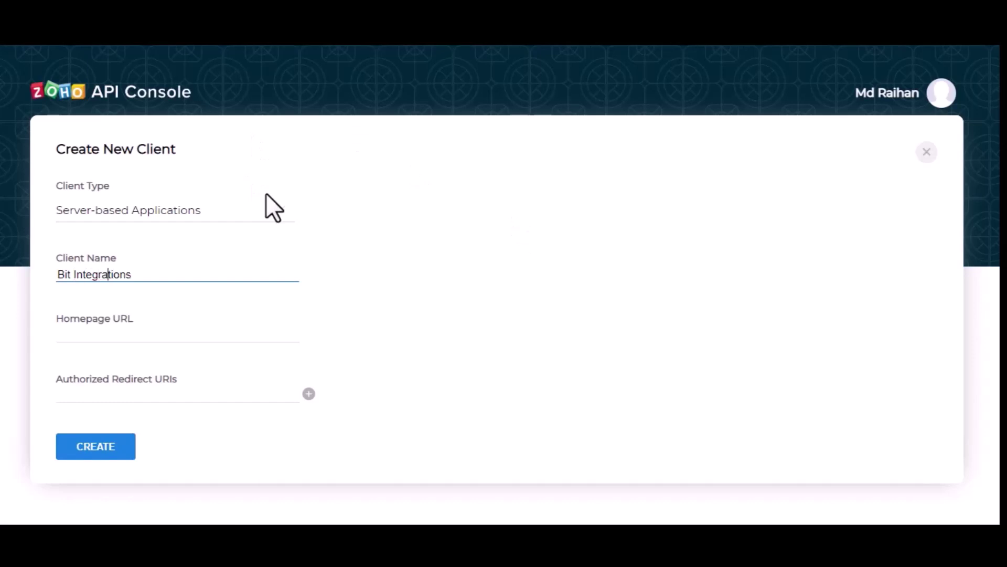
click(175, 337)
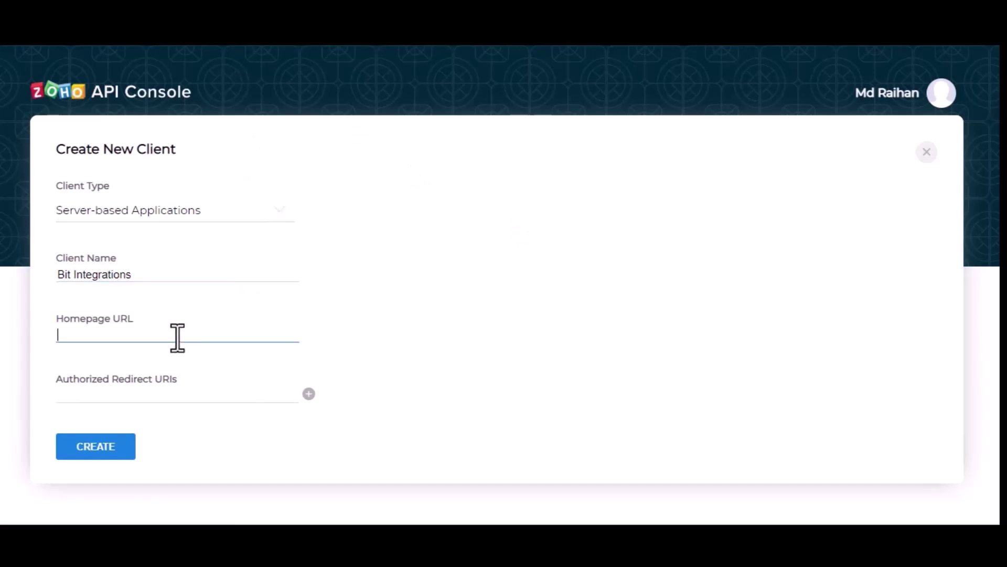
- Paste the site's homepage URL from Bit Integrations into the client form
key(ctrl+Tab)
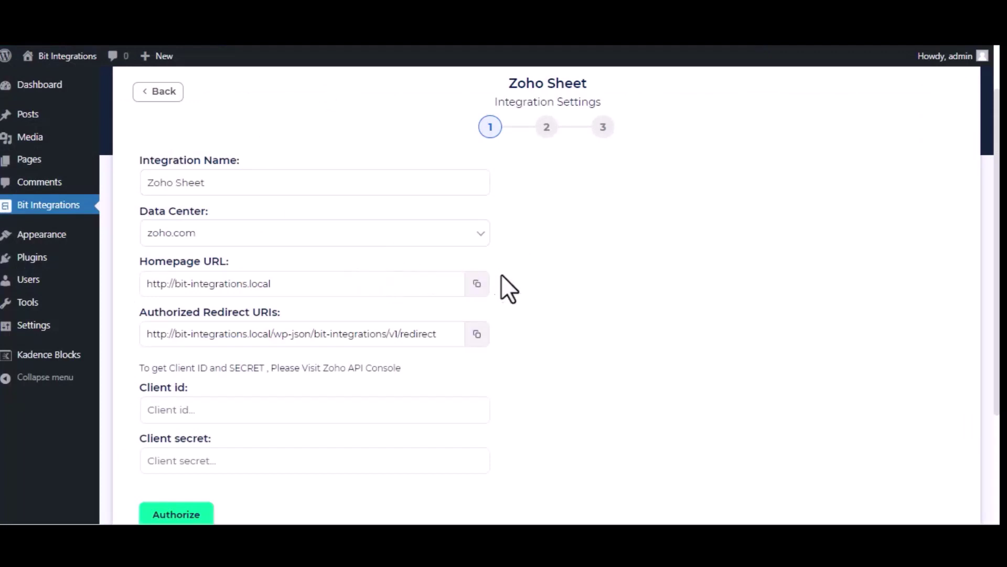
click(477, 284)
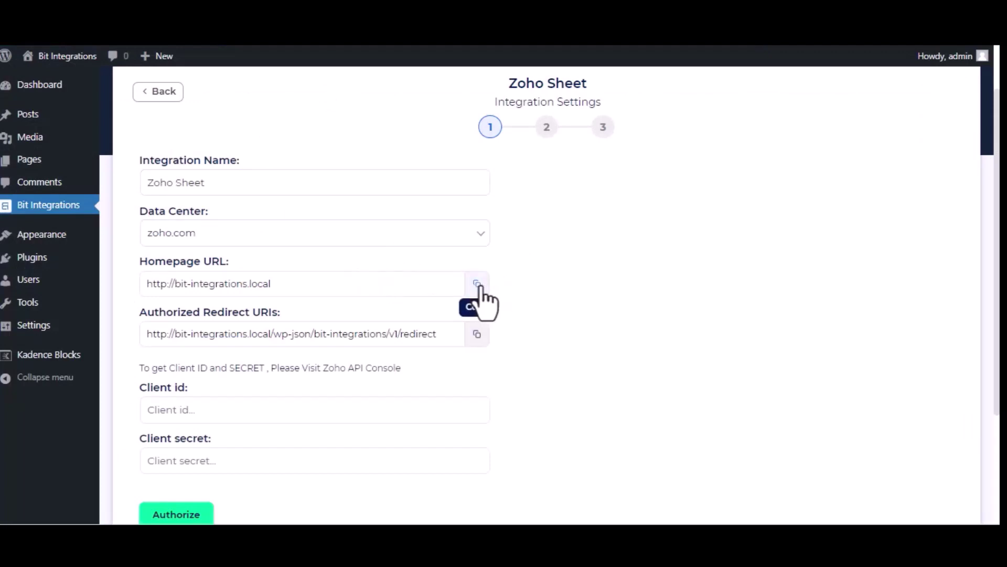
click(477, 283)
click(450, 47)
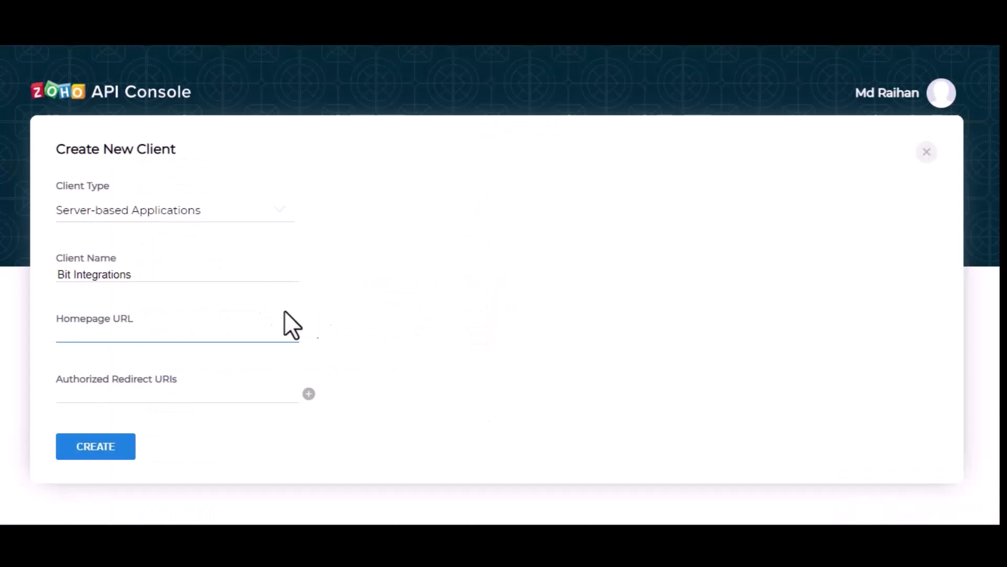
key(ctrl+v)
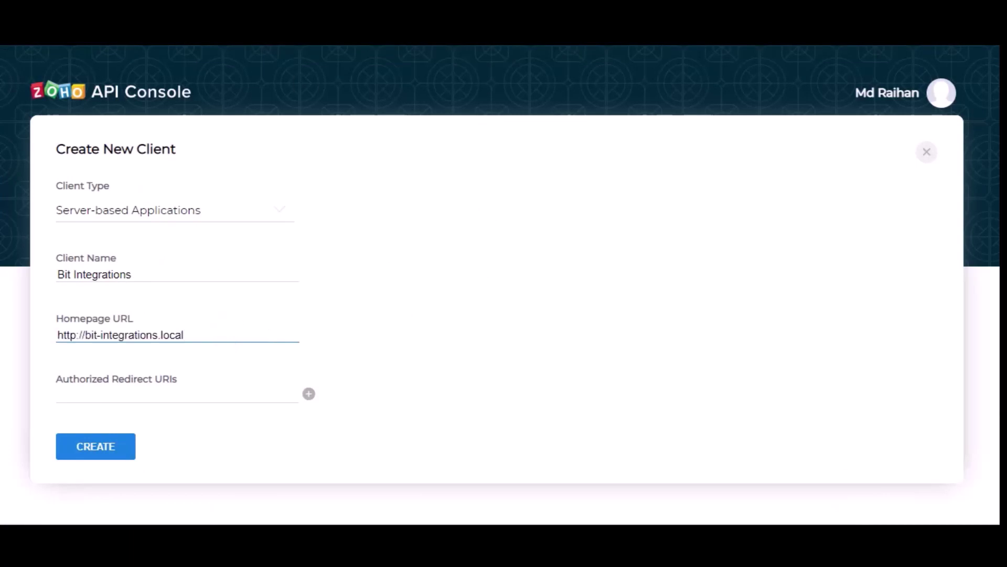
- Paste the authorized redirect URI and create the client
key(alt+Tab)
click(477, 334)
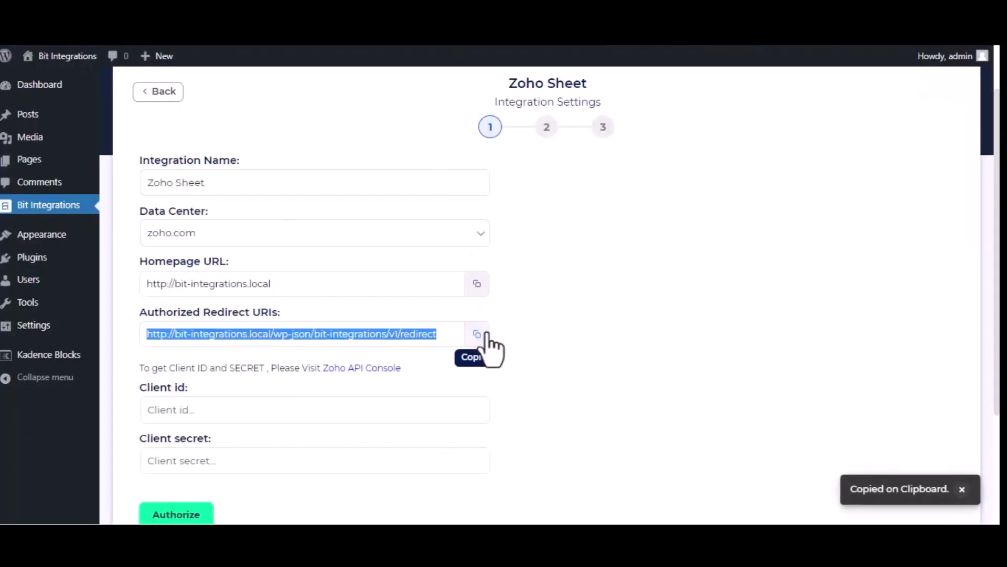
key(alt+Tab)
click(207, 401)
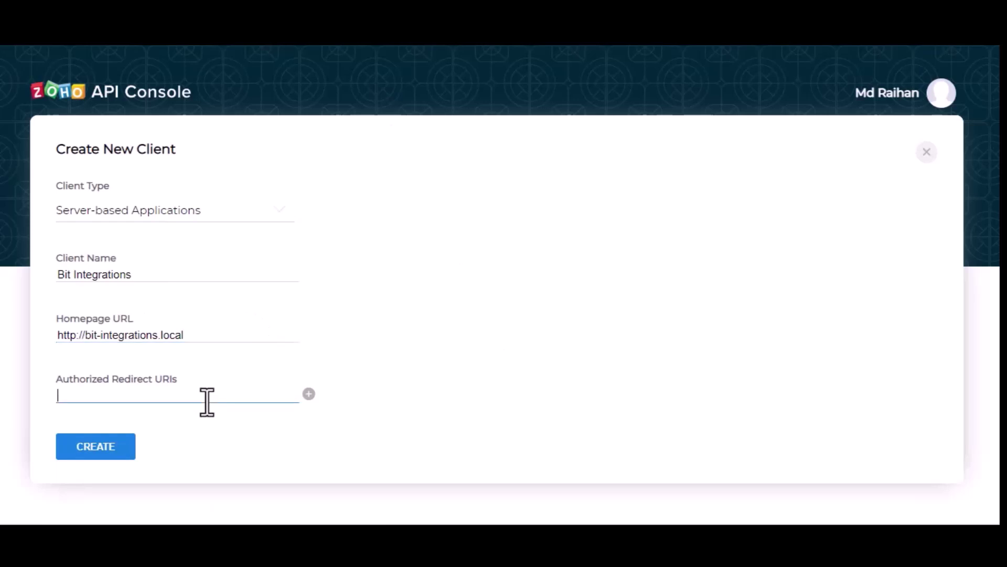
key(ctrl+v)
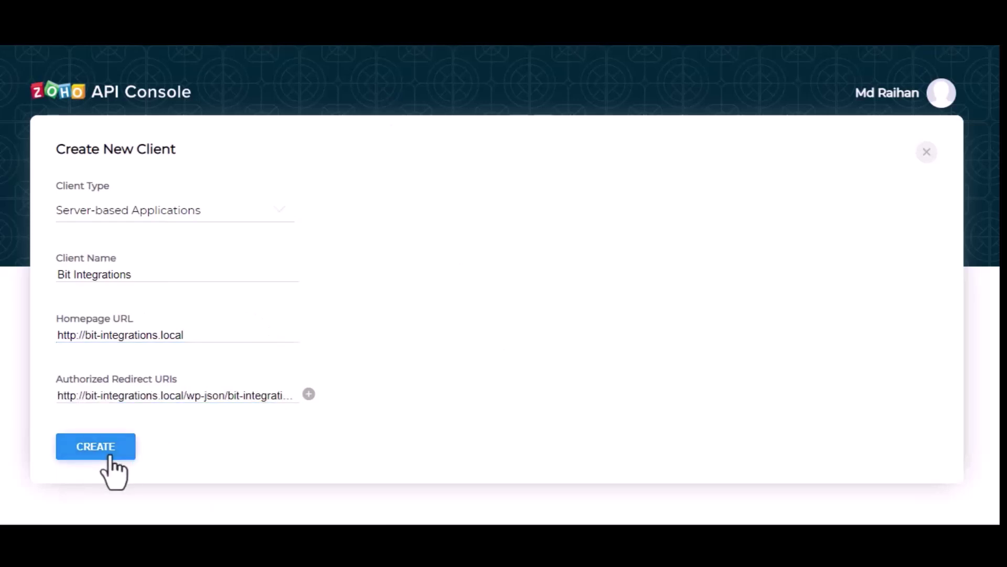
click(95, 446)
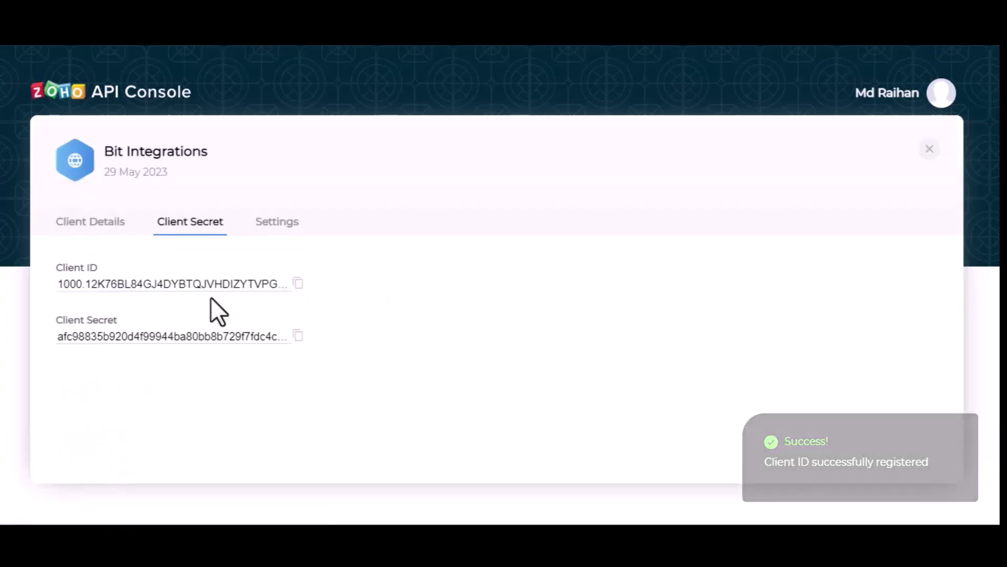
- Paste the Zoho Client ID into the Bit Integrations Client id field
click(297, 284)
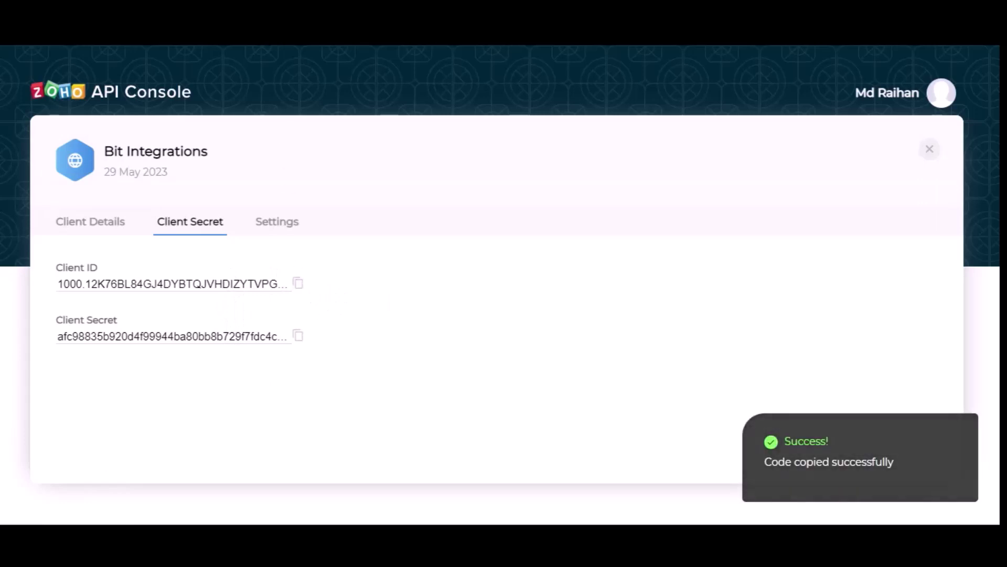
key(alt+Tab)
click(322, 409)
key(ctrl+v)
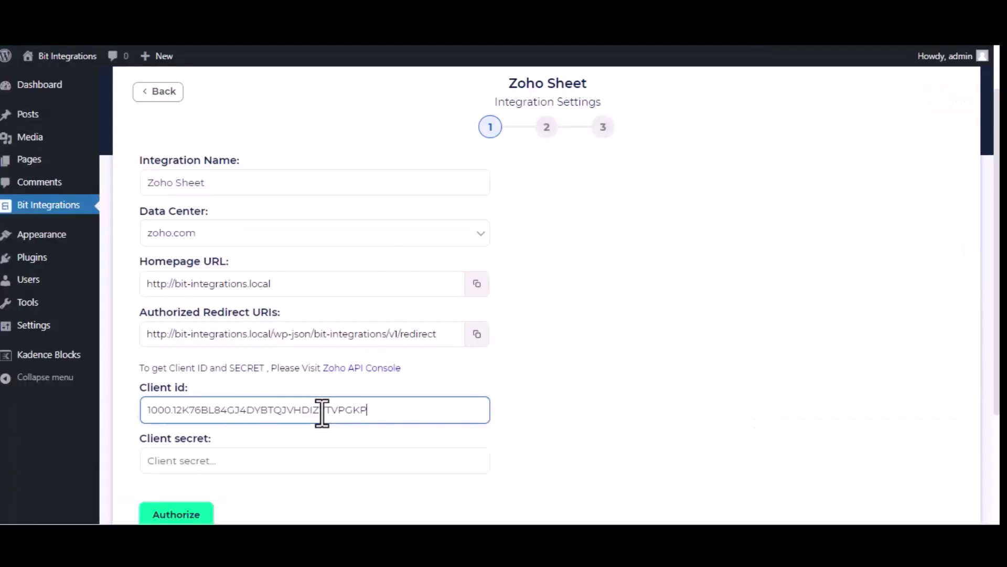
- Paste the Zoho Client Secret into the Client secret field
key(alt+Tab)
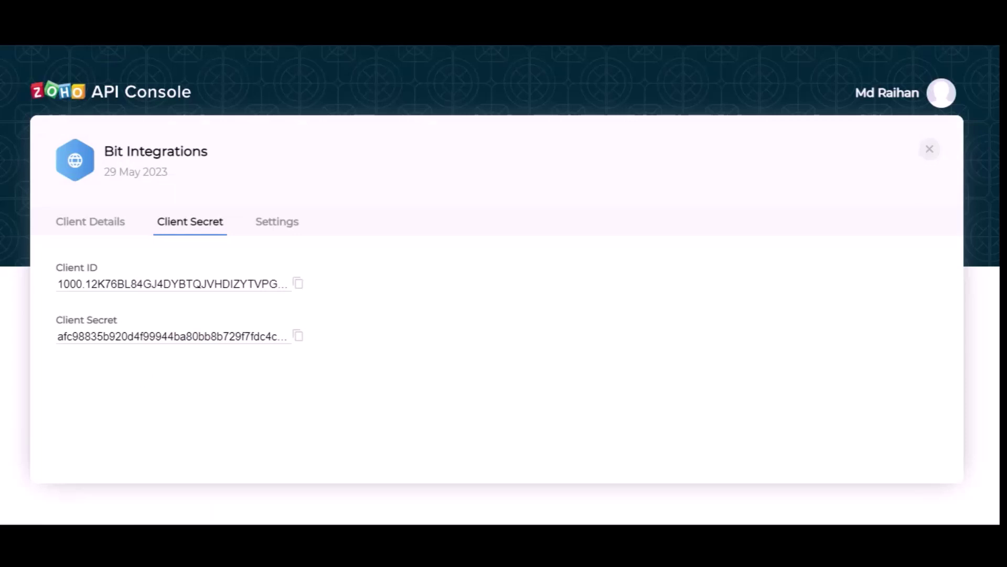
click(298, 336)
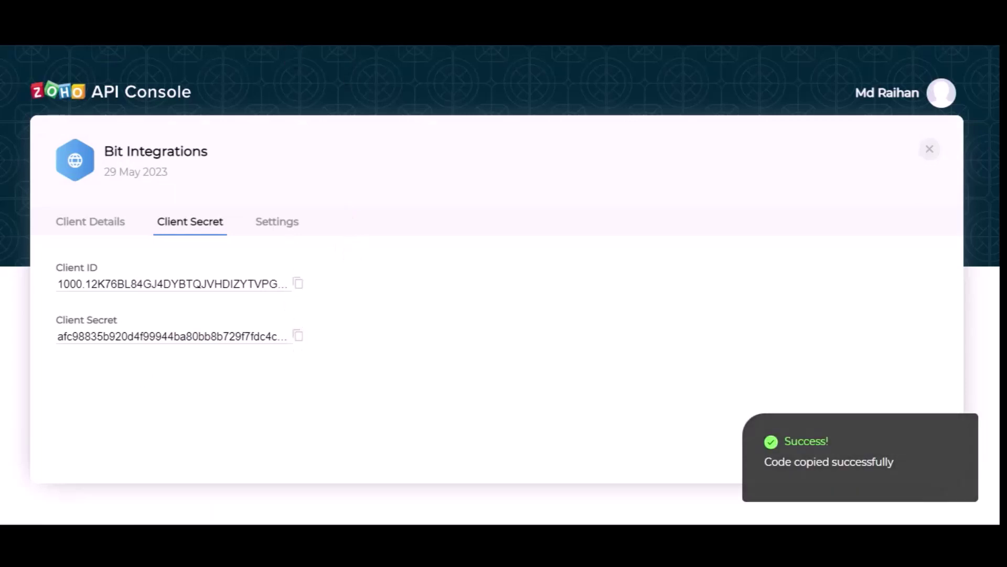
key(alt+Tab)
click(295, 460)
key(ctrl+v)
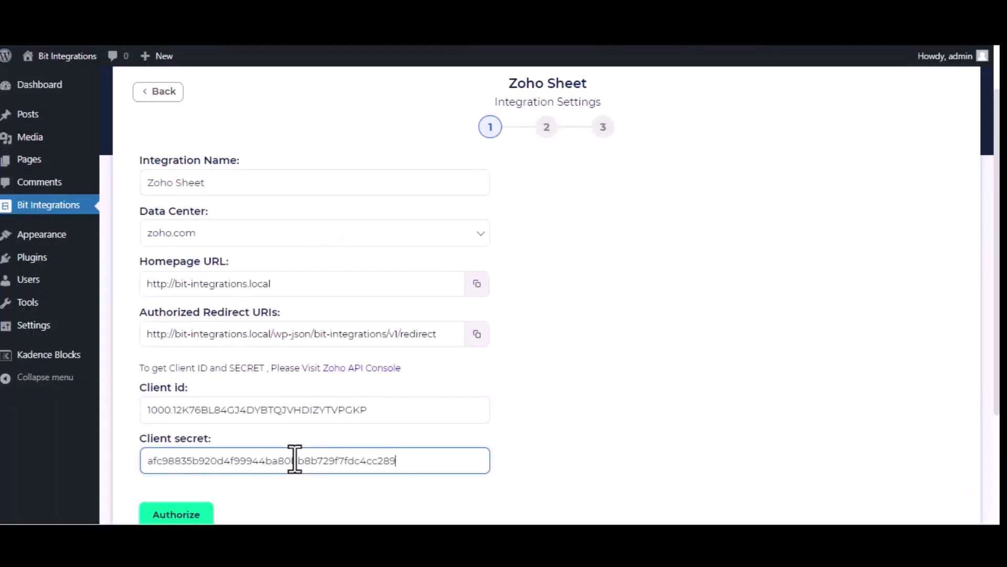
- Authorize Zoho Sheet and accept the Zoho account consent request
click(176, 513)
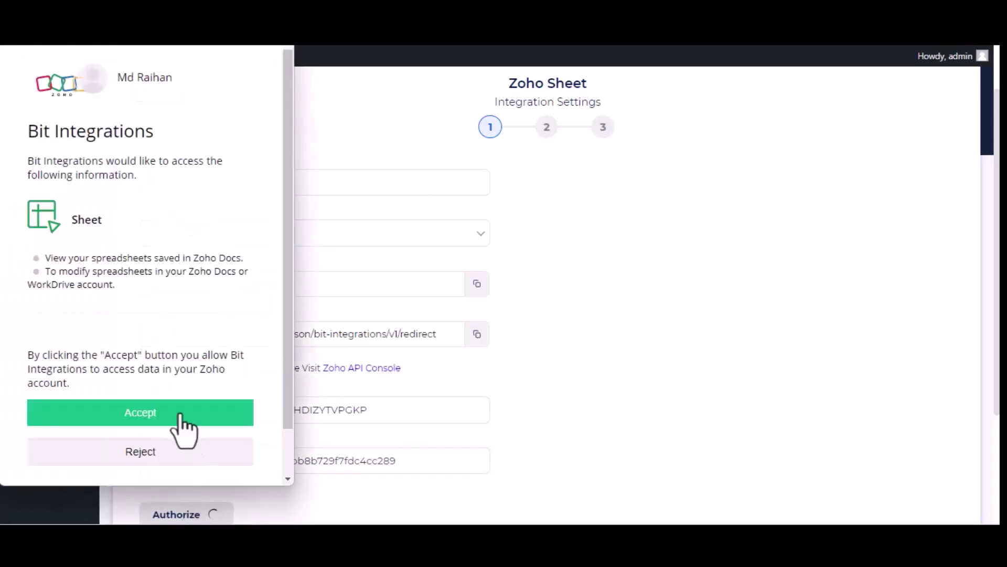
click(181, 413)
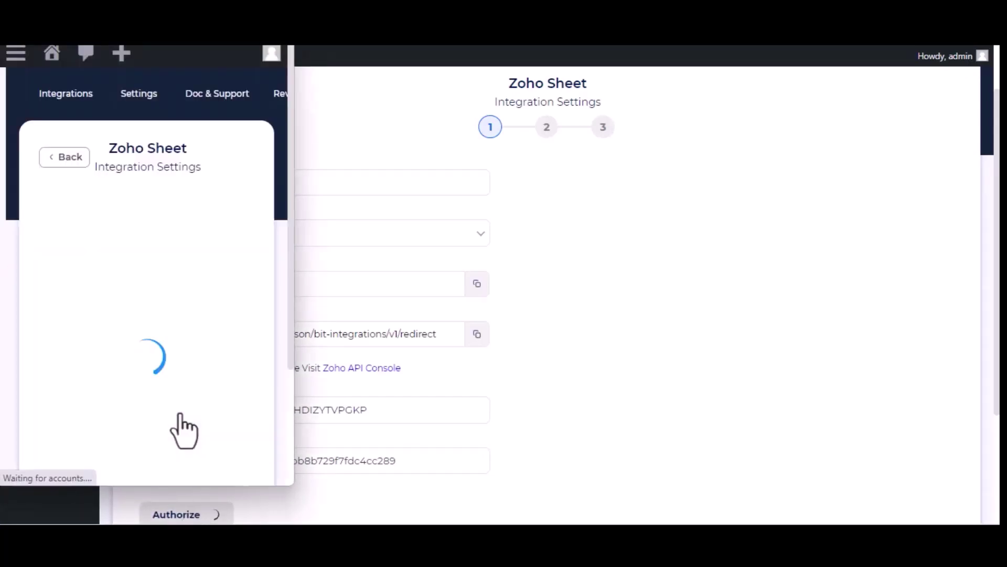
scroll(702, 337, down, 3)
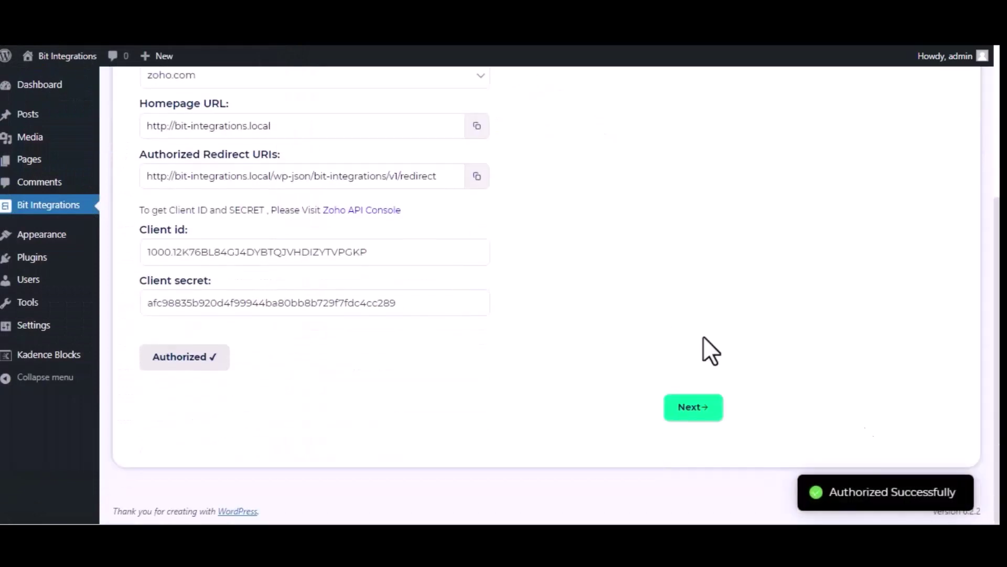
- Choose the 'Bit Integrations' workbook and the 'Sheet1' worksheet
click(692, 407)
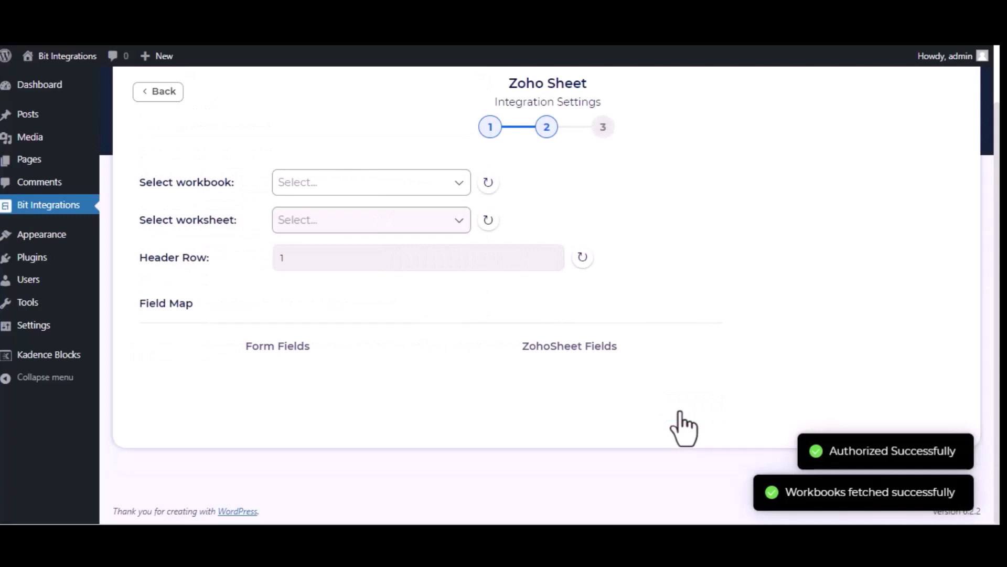
click(362, 182)
click(362, 210)
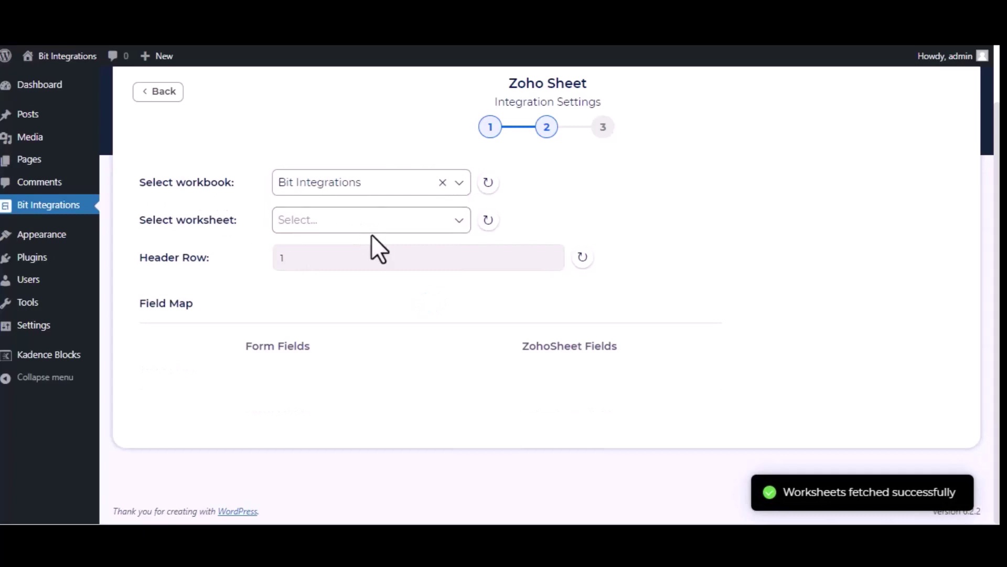
click(374, 221)
click(358, 246)
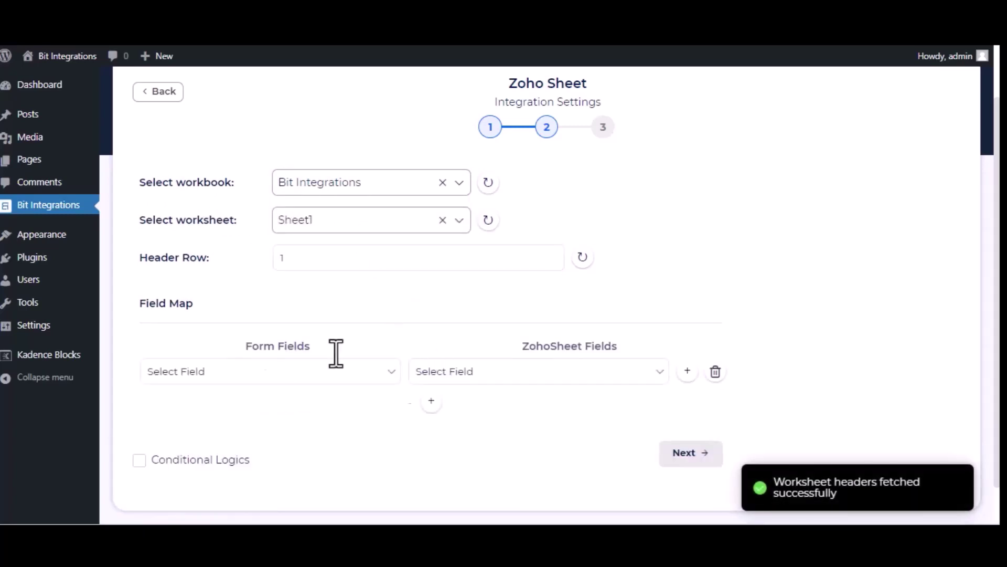
- Map the form's Name field to the Name column
click(305, 372)
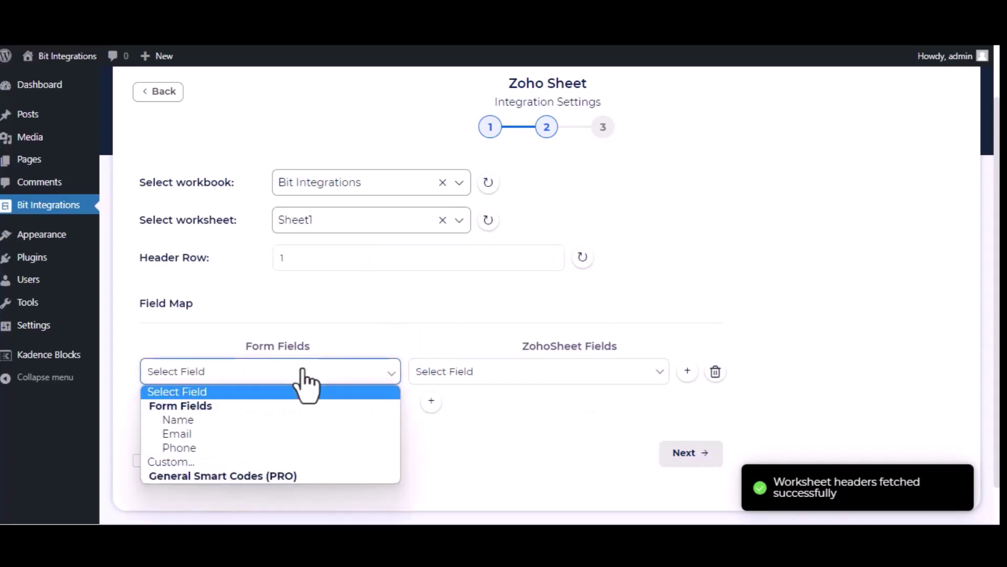
click(284, 418)
click(495, 371)
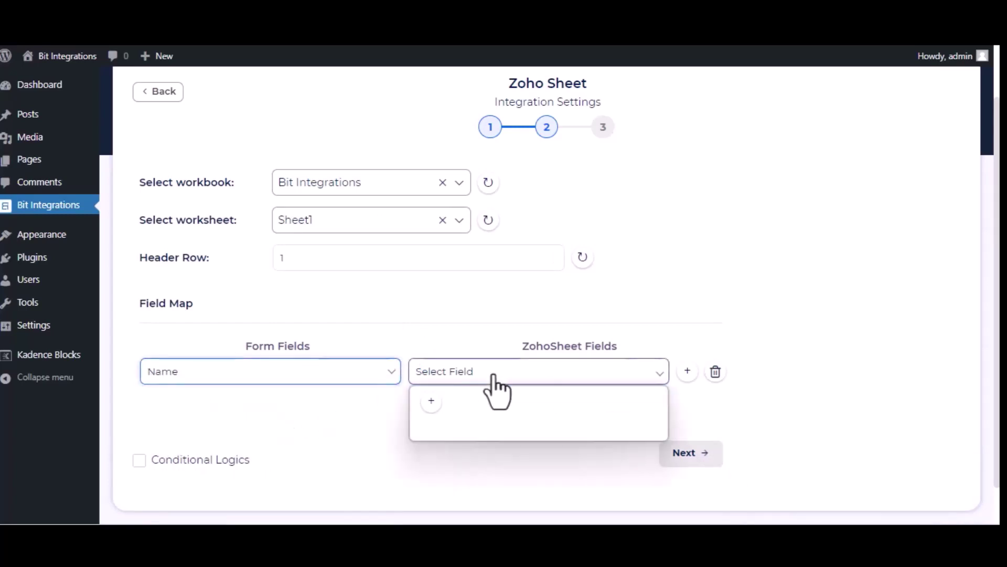
click(494, 434)
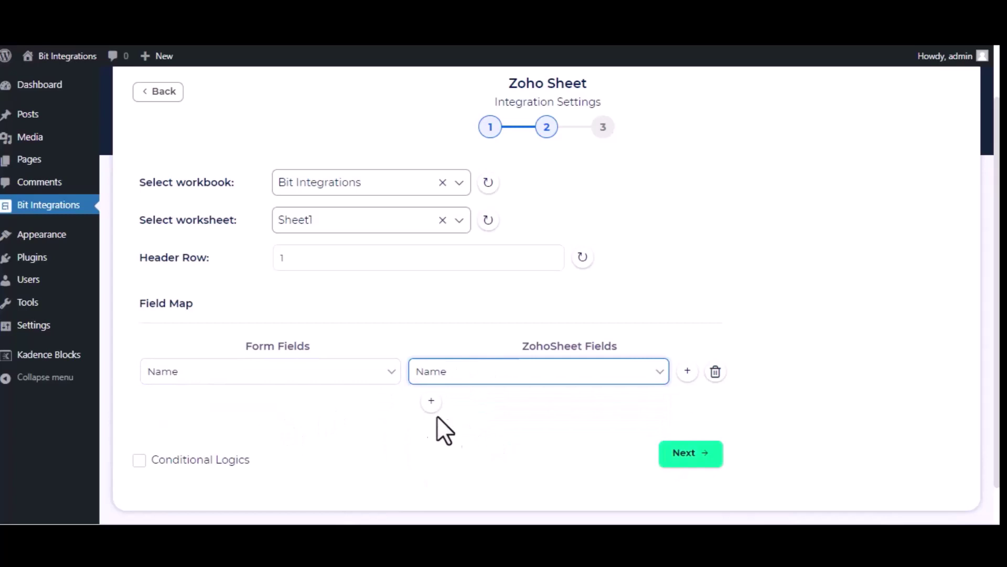
- Add a mapping row sending Email to the Email column
click(431, 401)
click(327, 404)
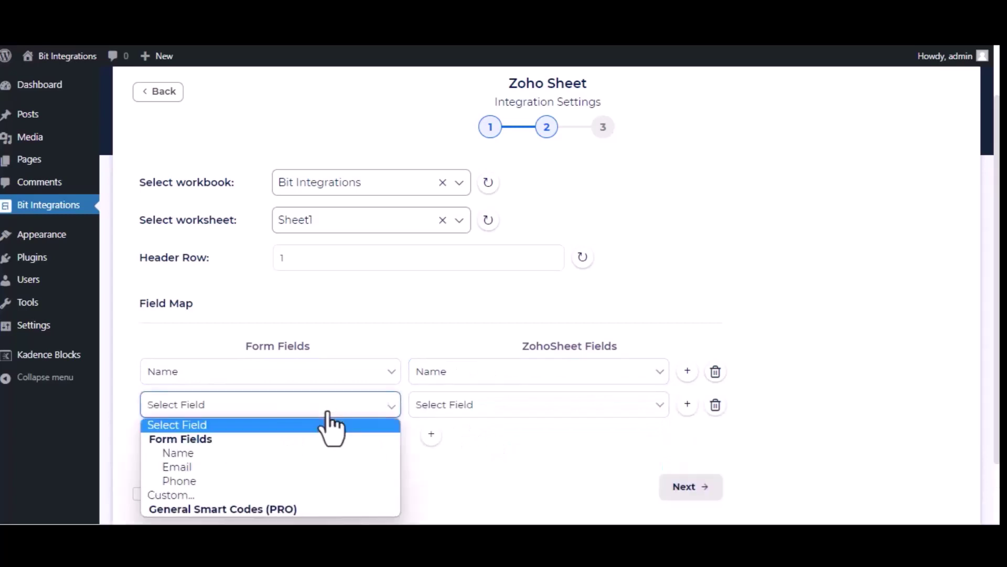
click(313, 468)
click(606, 404)
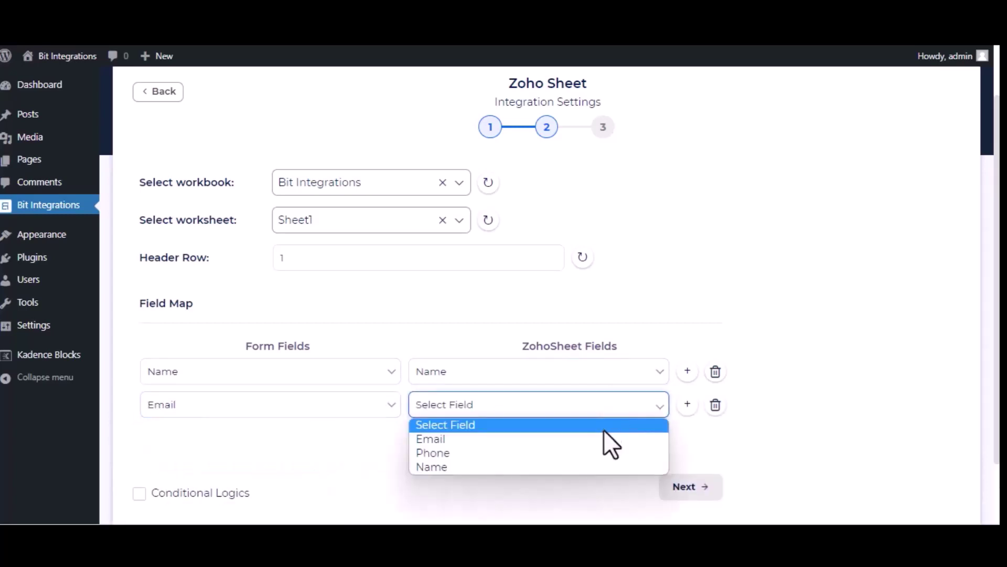
click(610, 438)
- Map Phone to the Phone column, then finish and save the integration
click(431, 434)
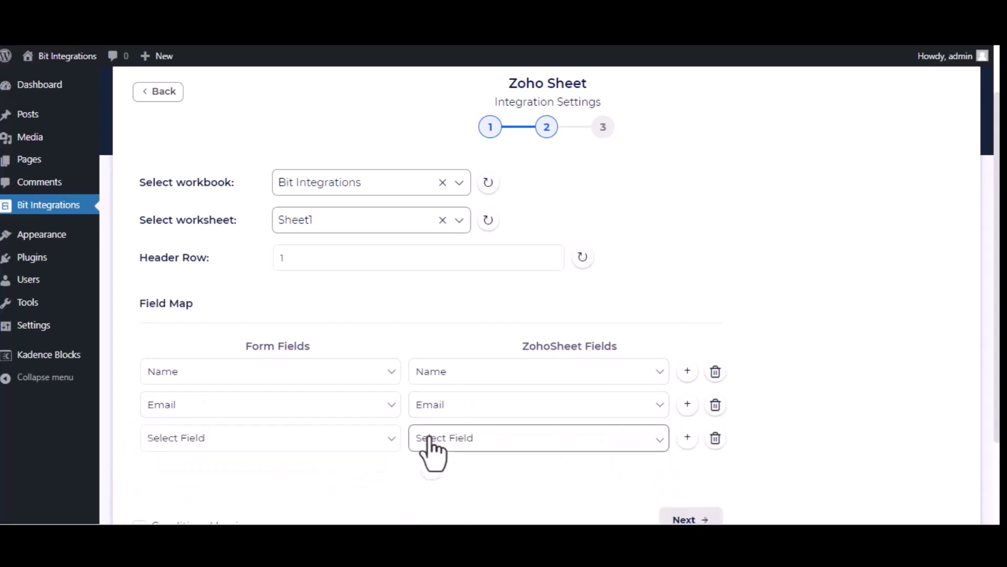
click(315, 438)
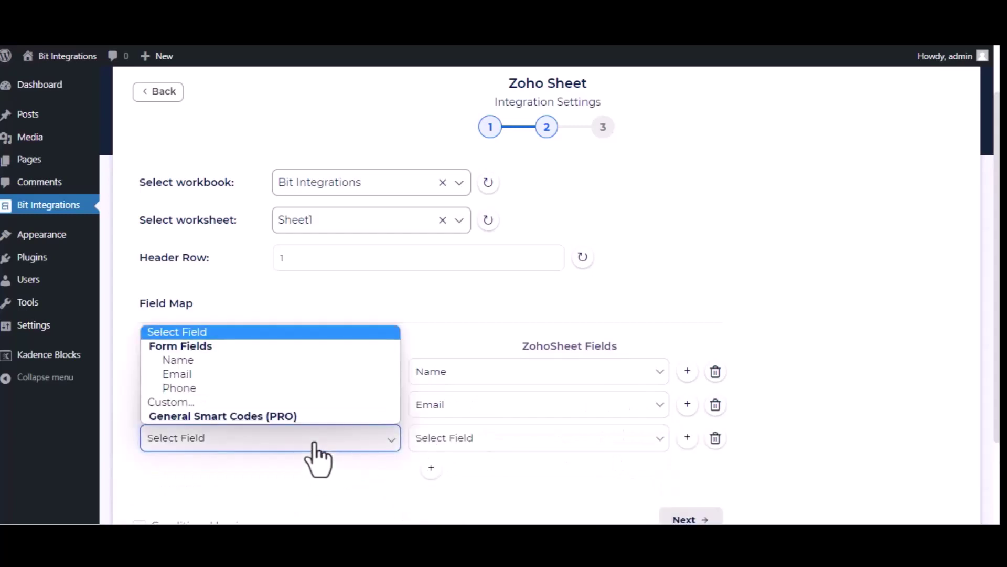
click(265, 388)
click(547, 441)
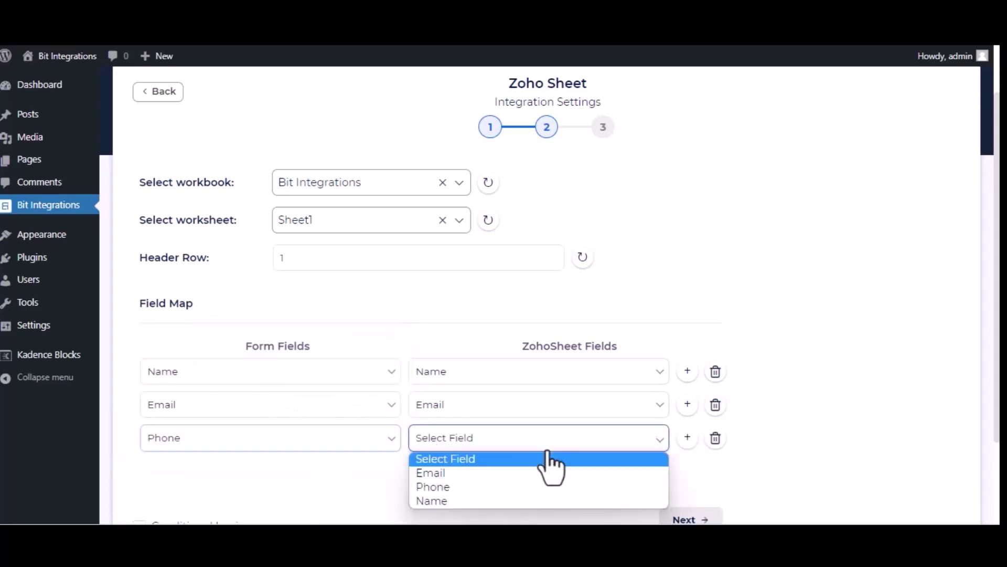
click(499, 486)
scroll(506, 502, down, 3)
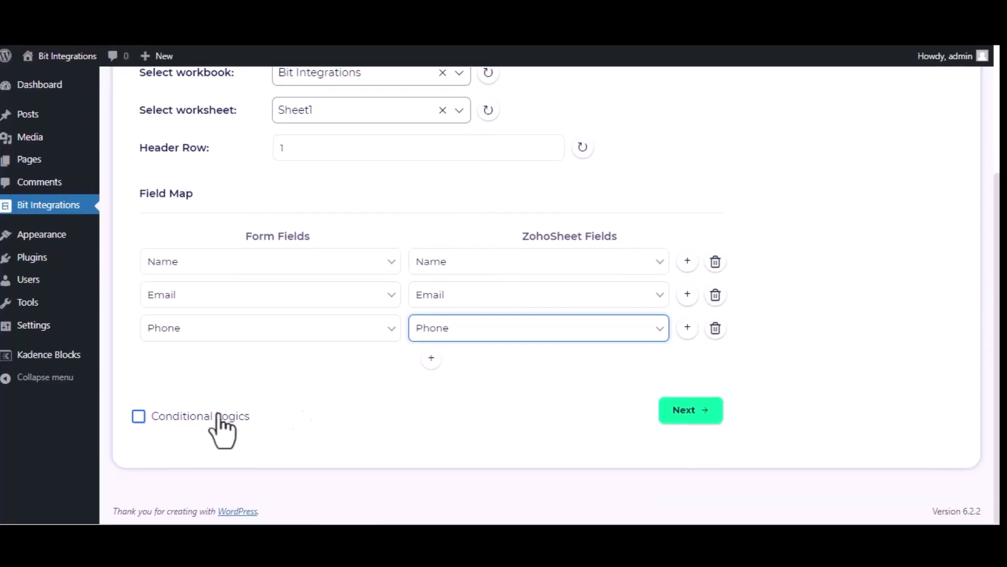
click(685, 411)
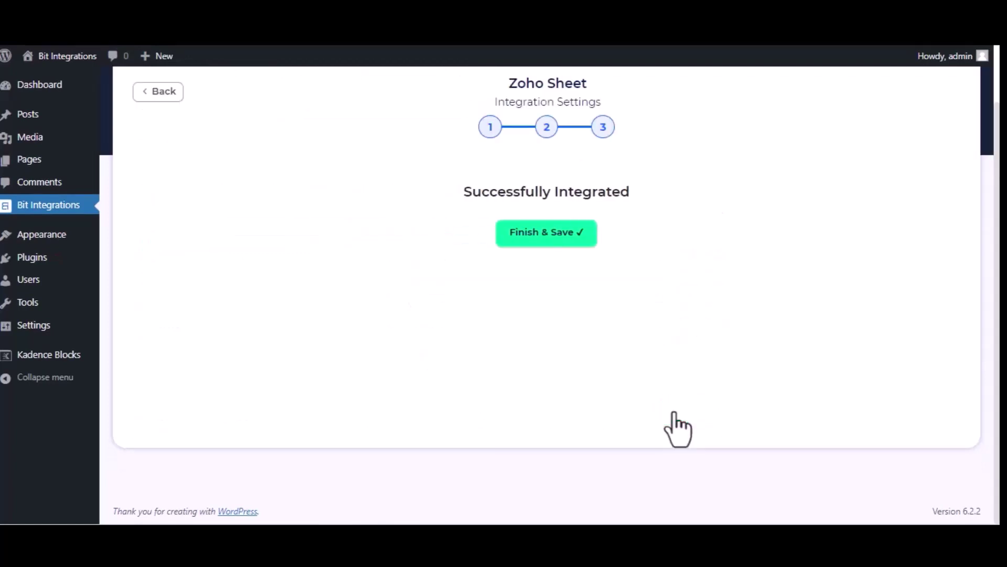
click(546, 232)
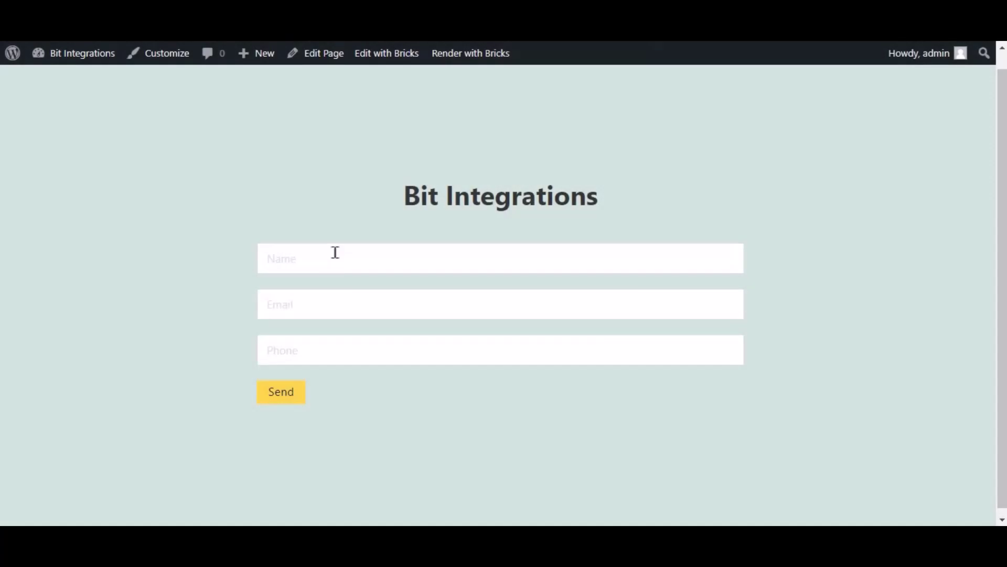
click(335, 252)
text(Bit In)
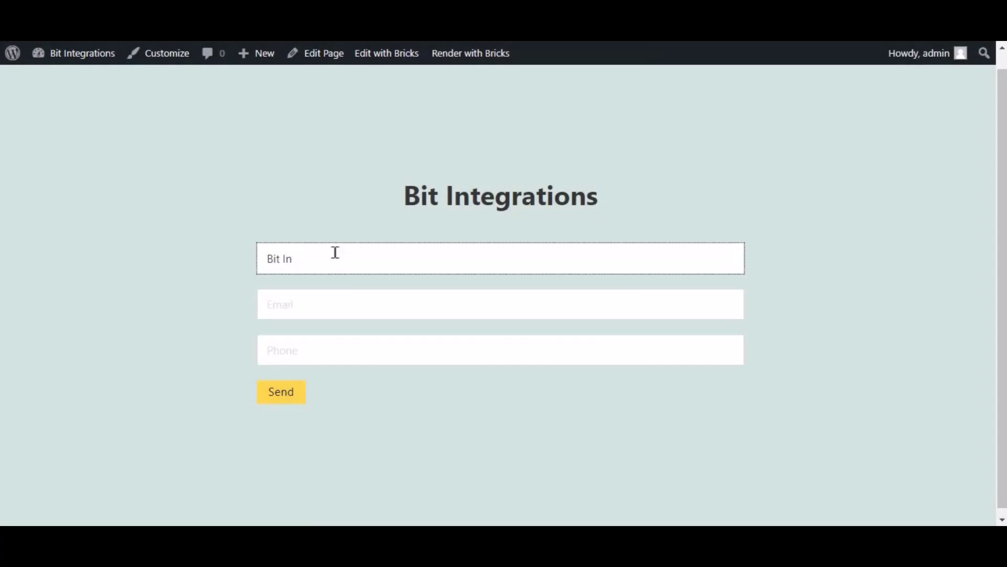
key(ctrl+a)
key(BackSpace)
text(Bit Integrations)
key(Tab)
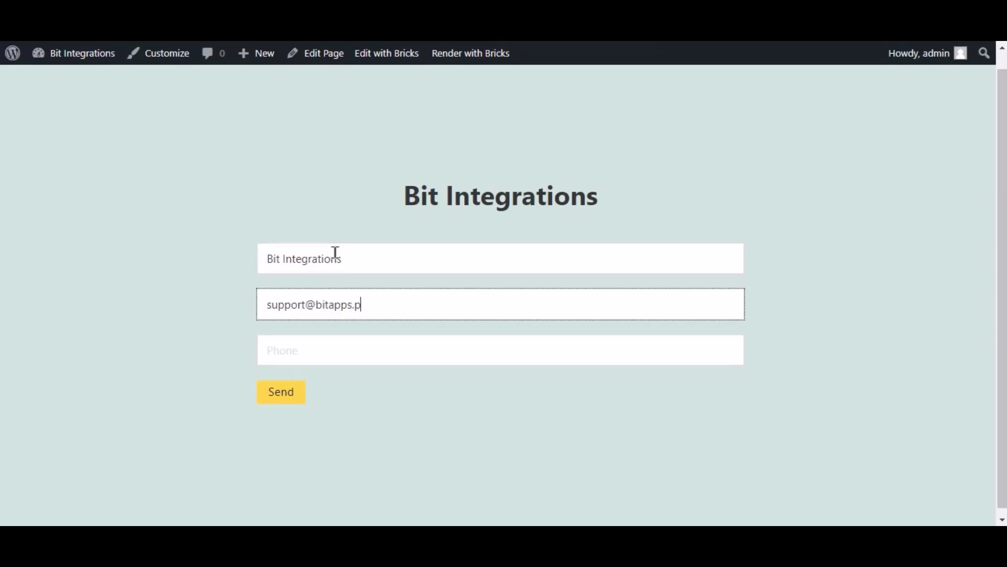
key(Tab)
text(444555)
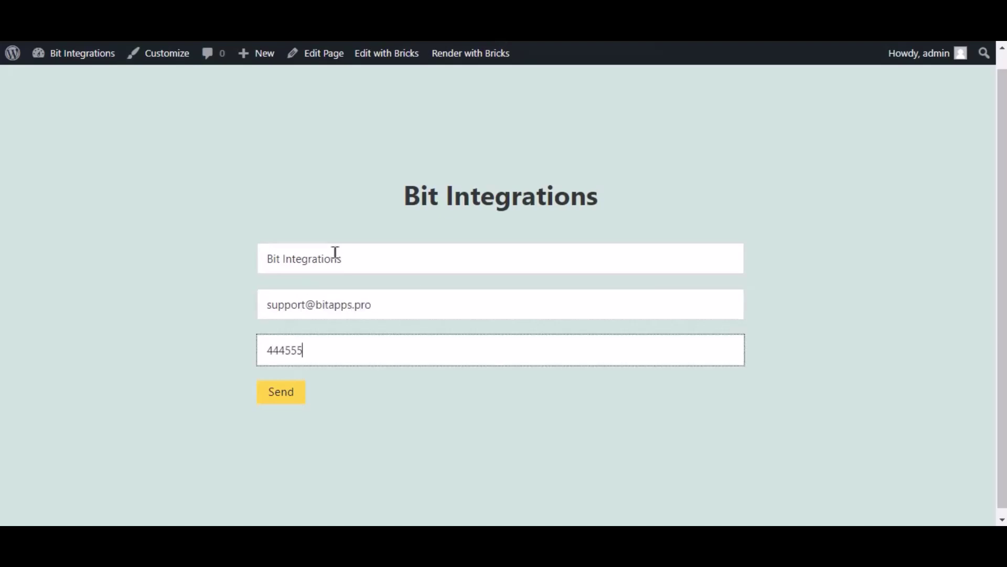
text(666)
click(281, 390)
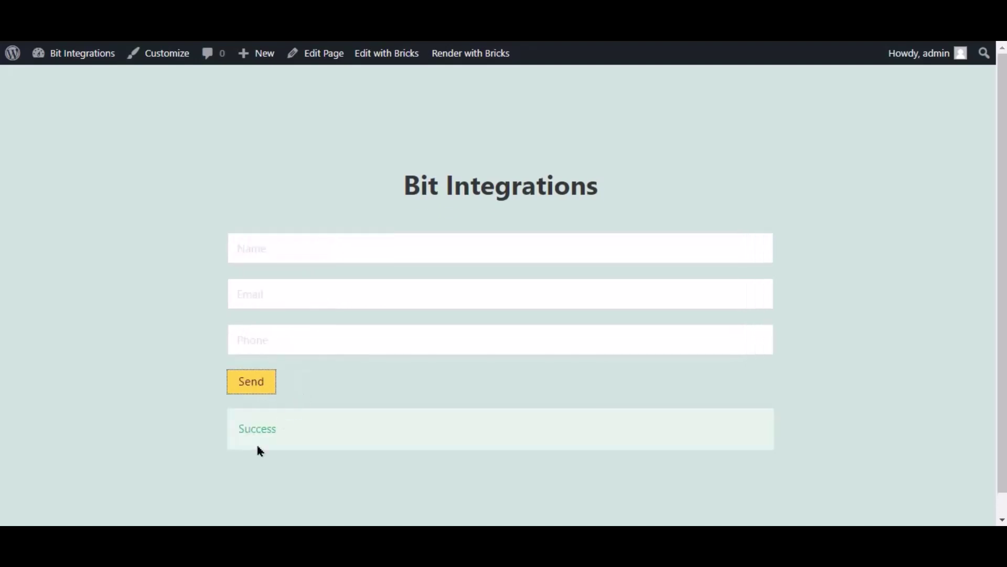
- Switch to the Zoho Sheet tab to view the test entry in row 2 of Sheet1
key(ctrl+Tab)
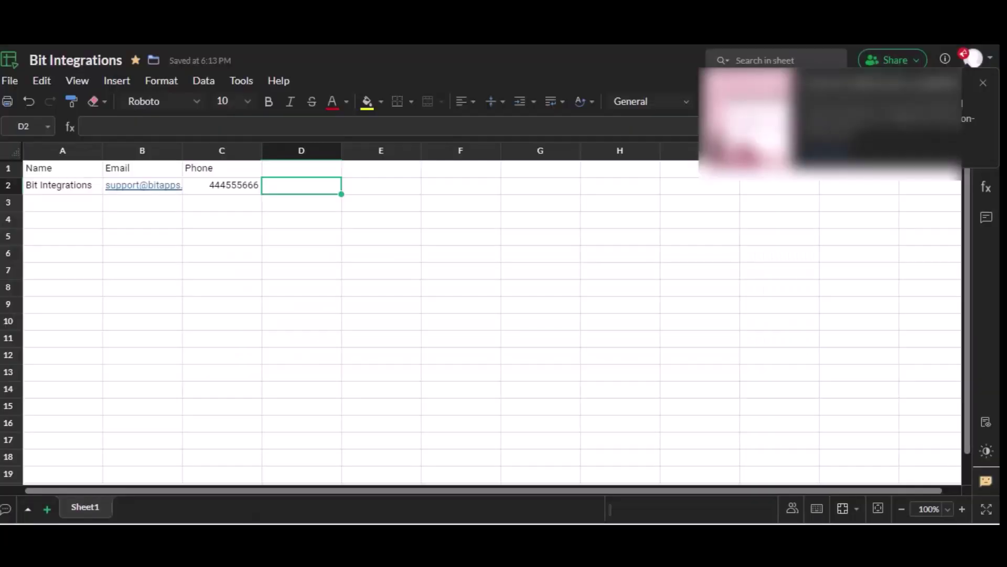